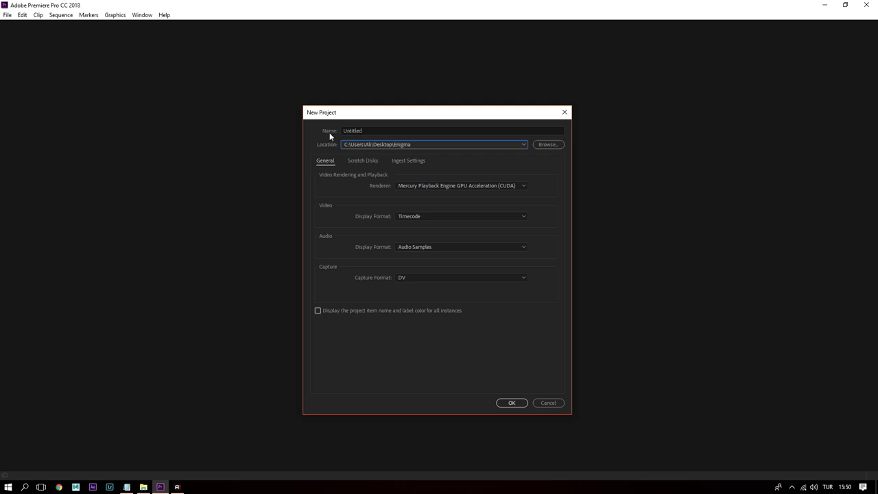
Step: Name the new project 'Enigma' and bring up the save-location options
click(377, 131)
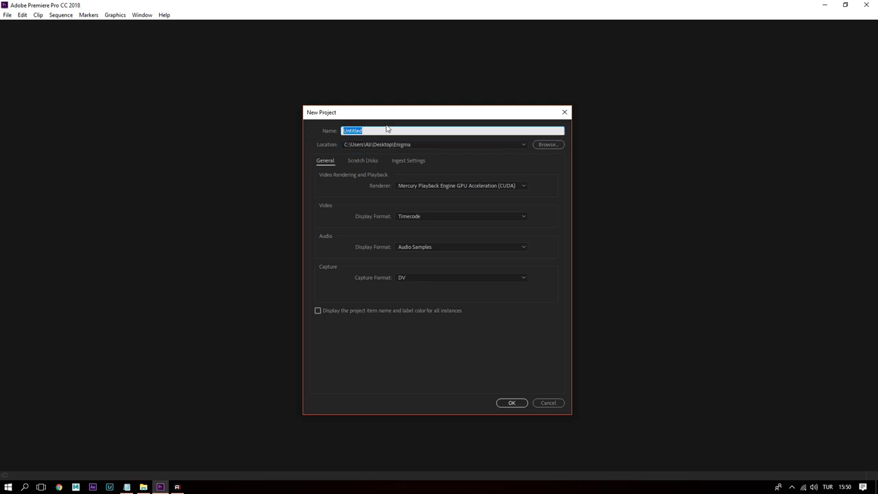
text(Enigma)
click(358, 145)
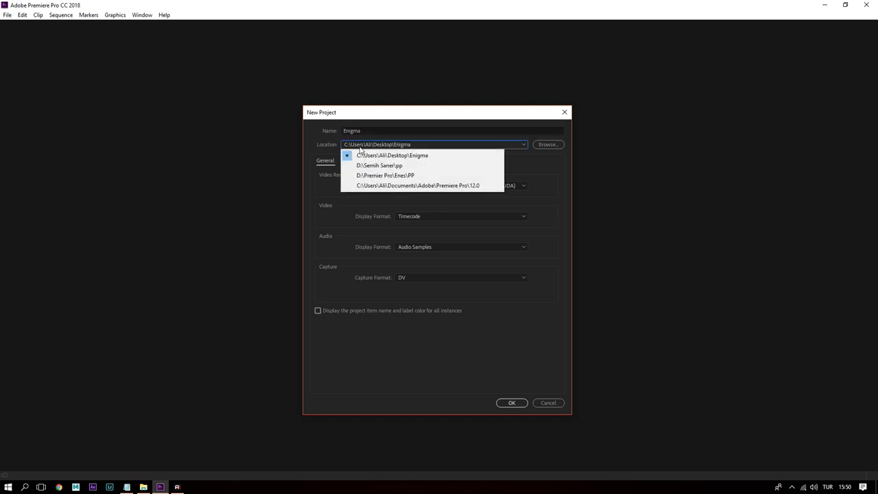
click(459, 140)
Step: Choose the Desktop's Enigma folder as the save location and create the project
click(548, 144)
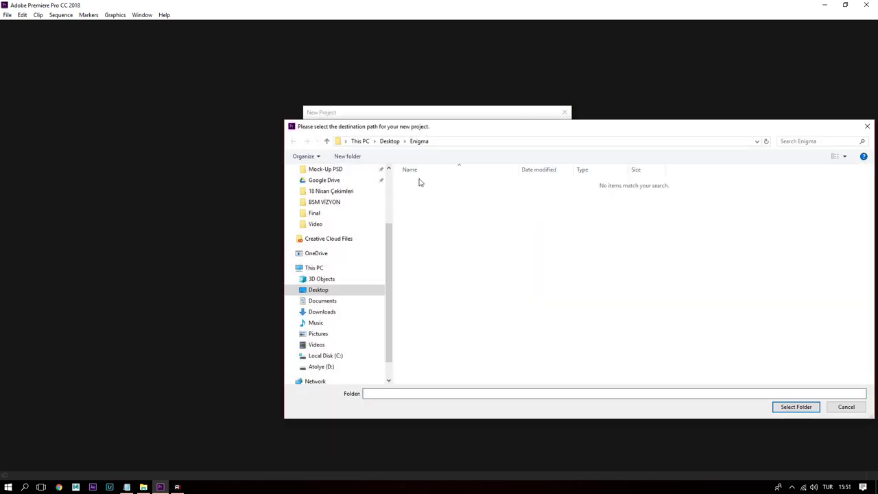
click(796, 407)
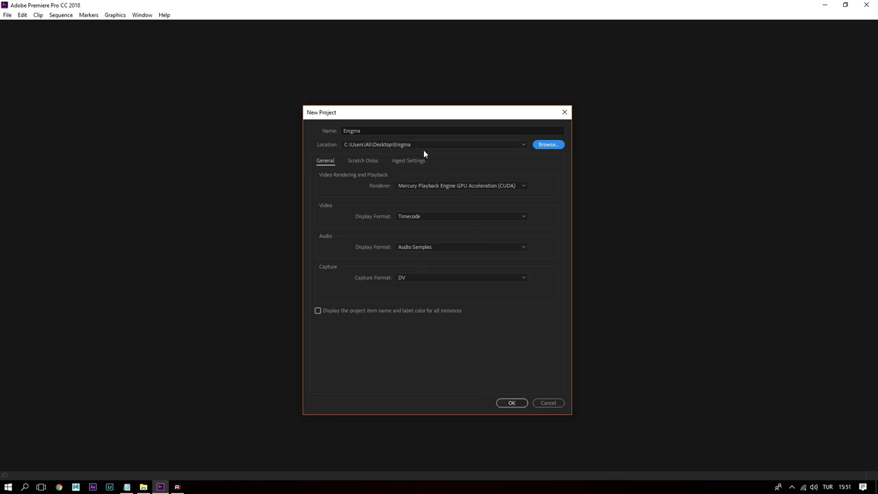
click(515, 404)
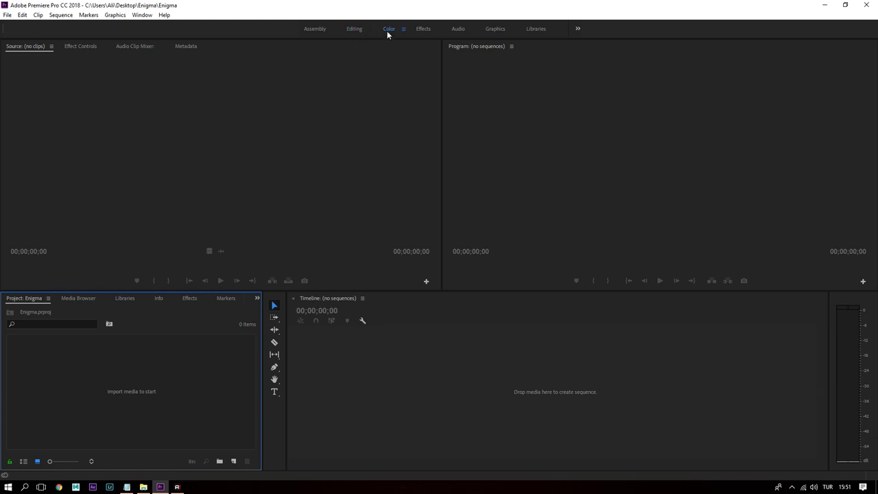
Step: Try the Audio and Libraries workspace layouts, then return to Editing
click(420, 28)
click(455, 30)
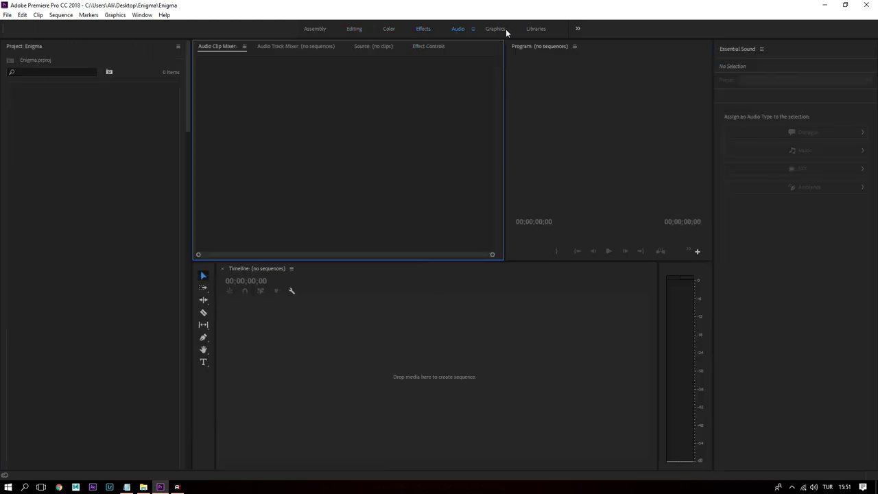
click(505, 28)
click(535, 29)
click(349, 29)
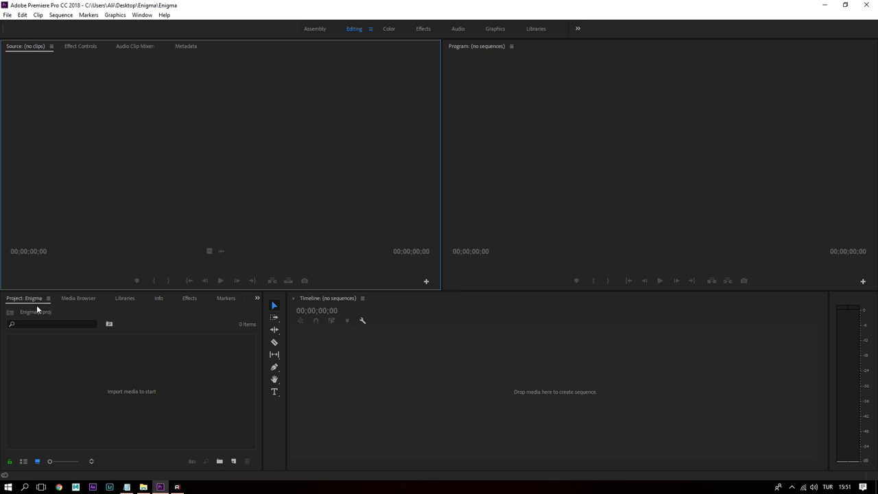
mouse_move(28, 347)
mouse_down()
mouse_move(125, 400)
mouse_move(206, 431)
mouse_move(233, 430)
mouse_up()
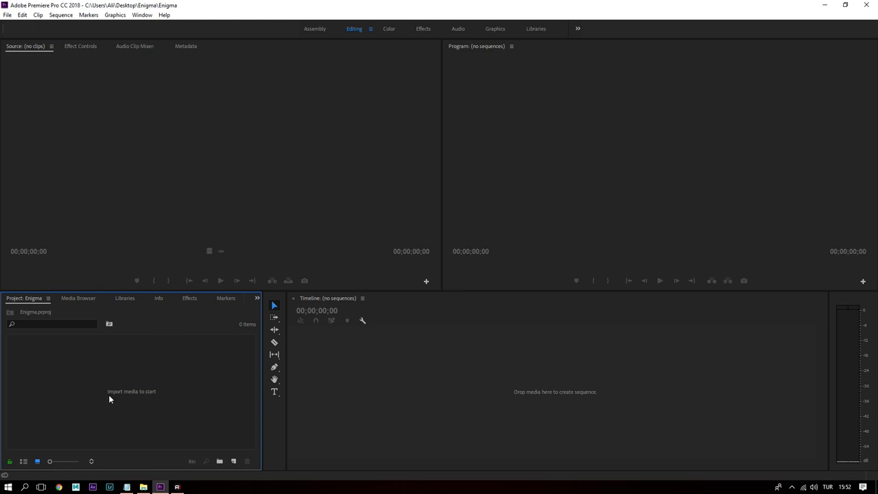
Step: Import Oyun Videosu.mp4 from Desktop > Enigma into the Project panel
double_click(143, 391)
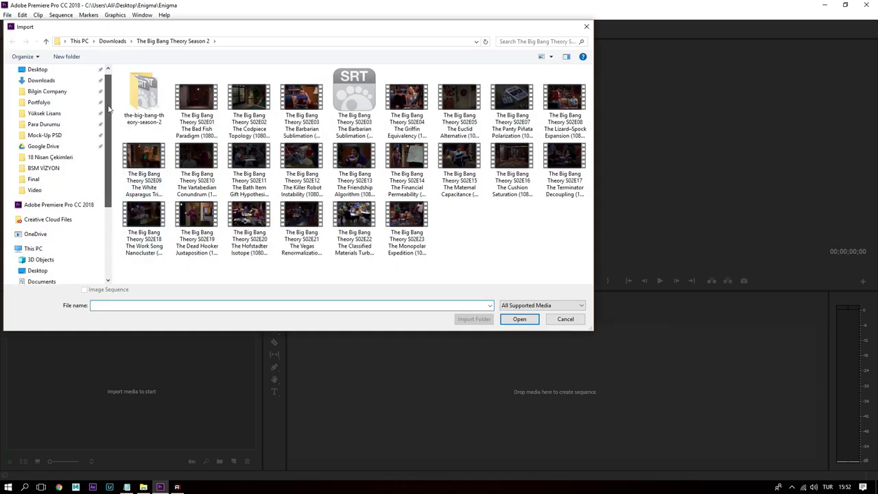
drag(109, 162, 108, 103)
click(38, 87)
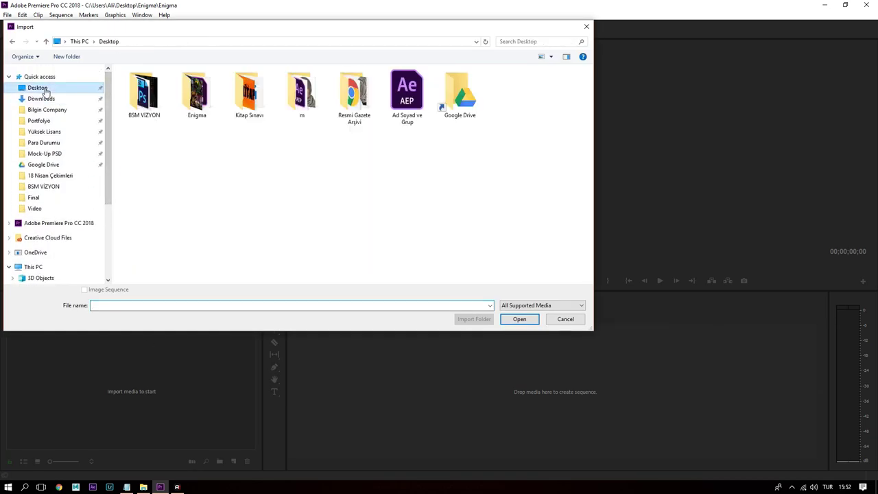
double_click(196, 94)
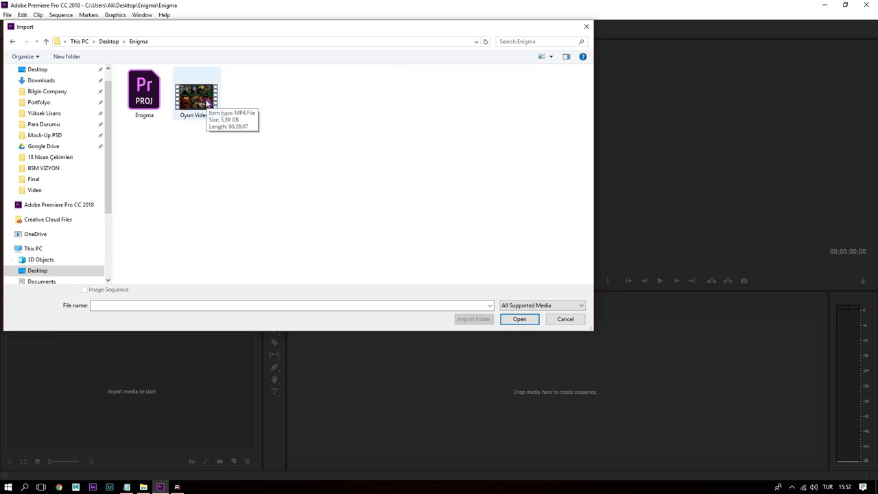
click(208, 103)
click(518, 320)
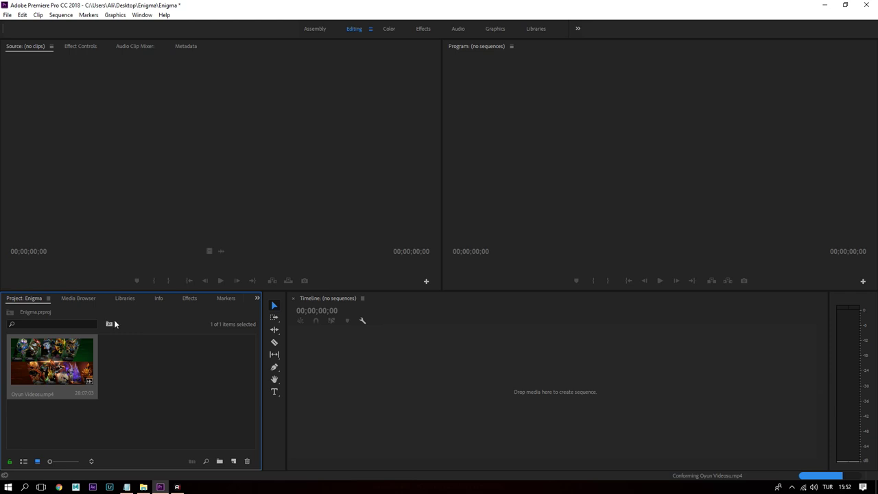
Step: Load Oyun Videosu.mp4 into the Source monitor, showing its 28:07:03 duration
mouse_move(78, 397)
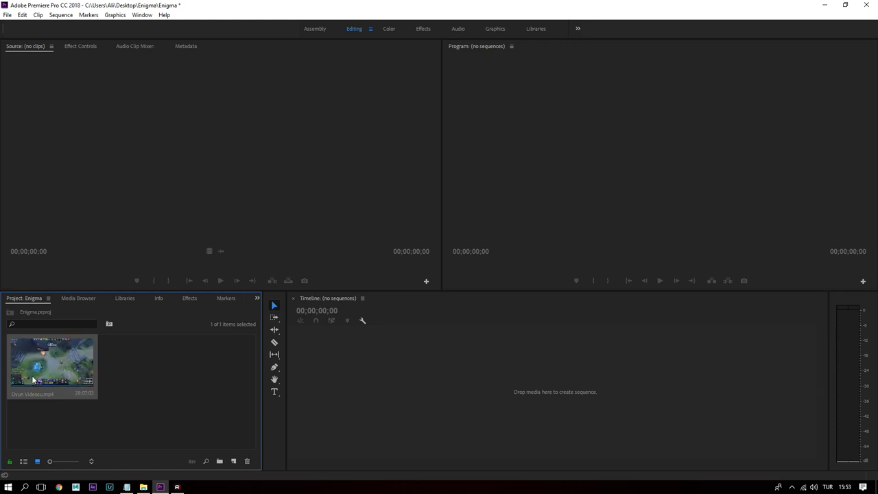
double_click(51, 367)
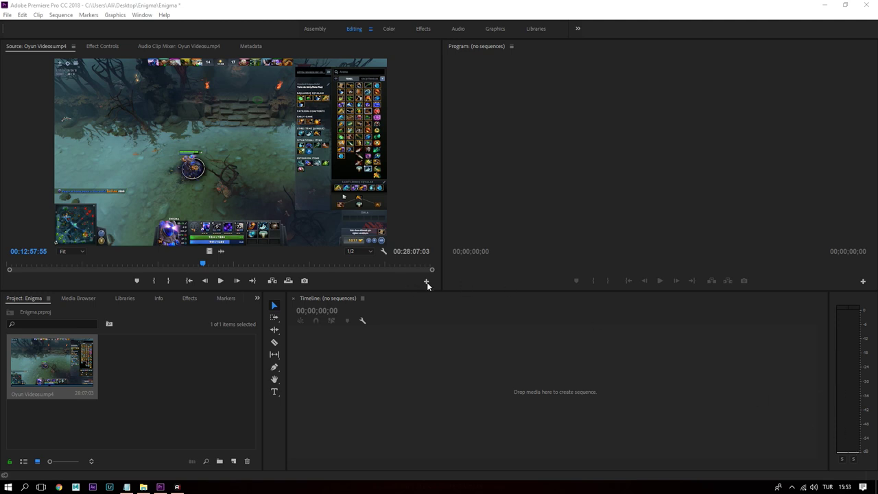
mouse_move(8, 44)
mouse_down()
mouse_move(34, 61)
mouse_move(5, 45)
mouse_up()
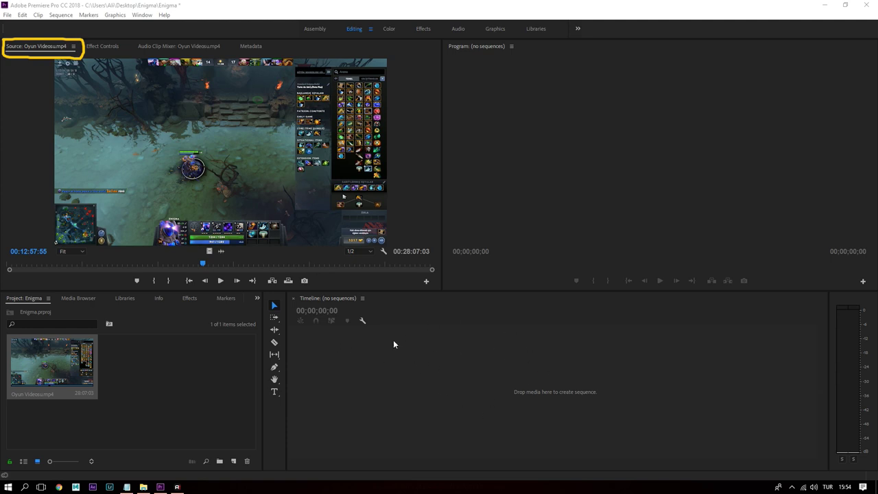
drag(350, 426, 291, 338)
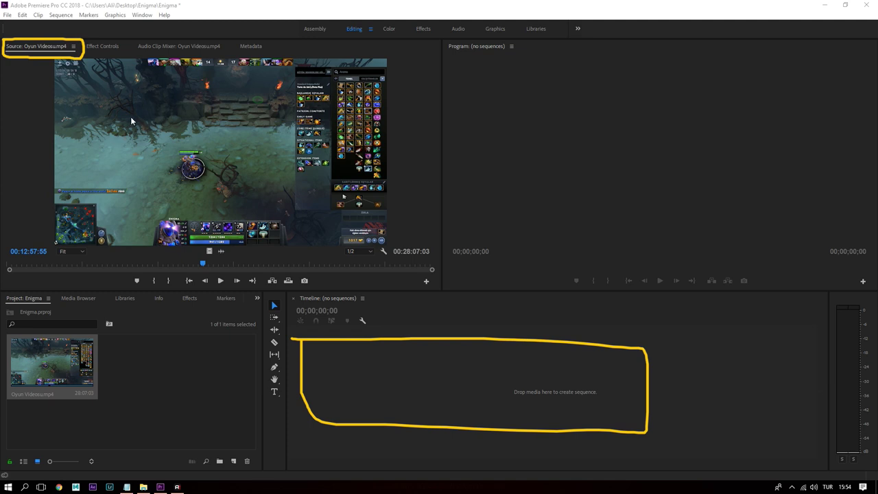
drag(22, 85, 45, 100)
drag(44, 84, 23, 103)
drag(368, 356, 420, 387)
drag(410, 358, 377, 388)
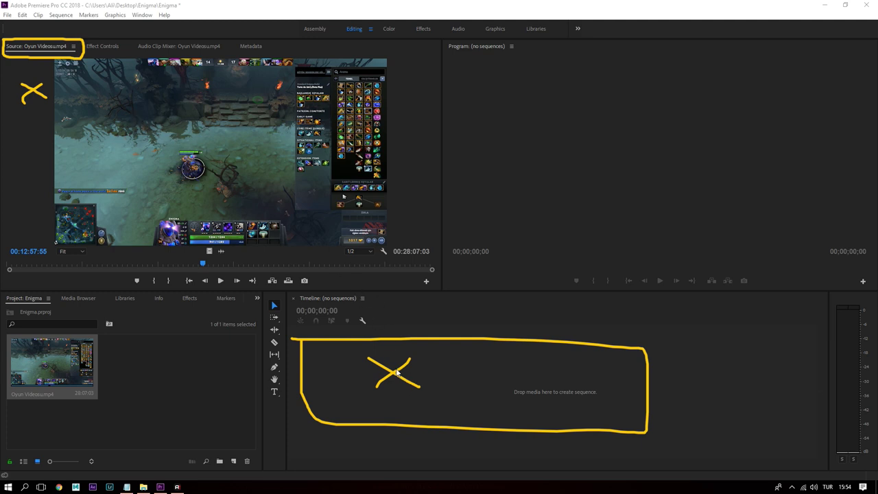
drag(252, 188, 298, 281)
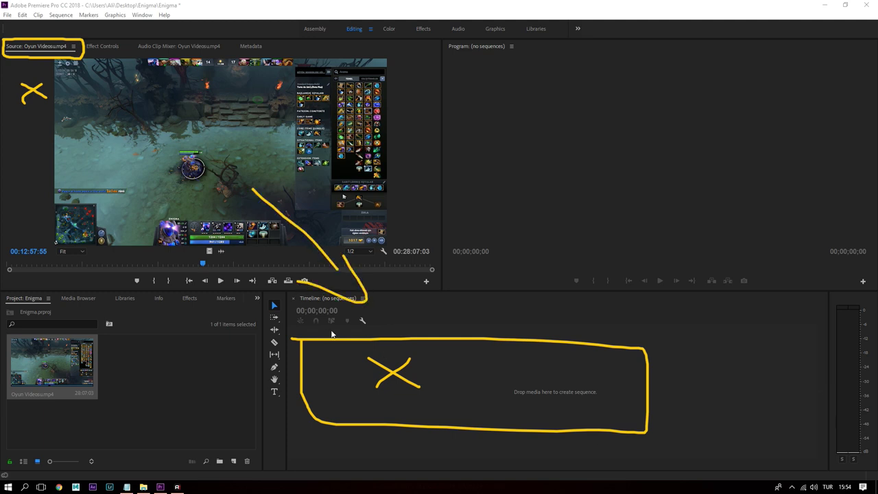
drag(482, 343, 494, 259)
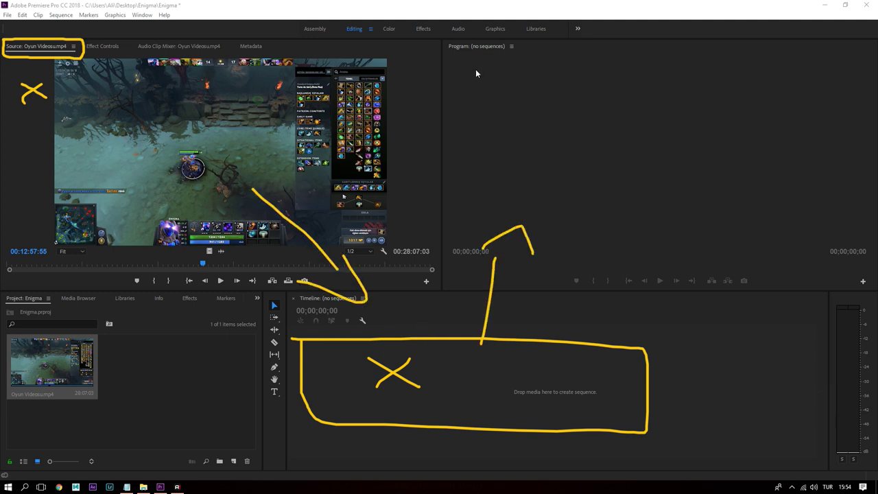
drag(451, 52, 493, 73)
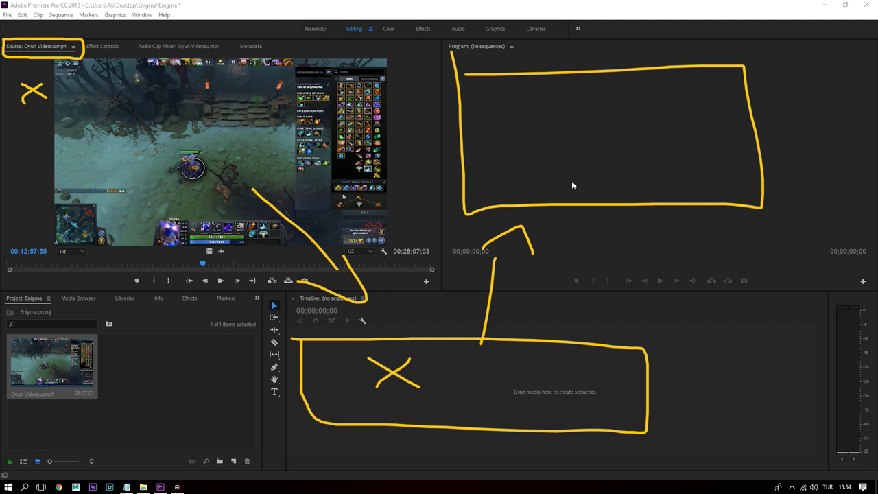
click(550, 96)
drag(577, 99, 542, 149)
drag(604, 100, 566, 151)
drag(632, 100, 597, 155)
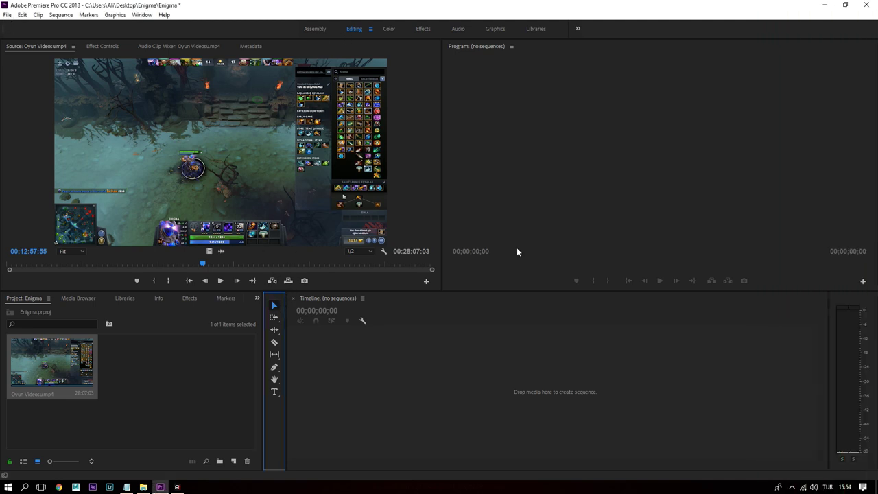
Step: Scrub the source clip back to about 00:09:05 and lower the system volume
click(324, 376)
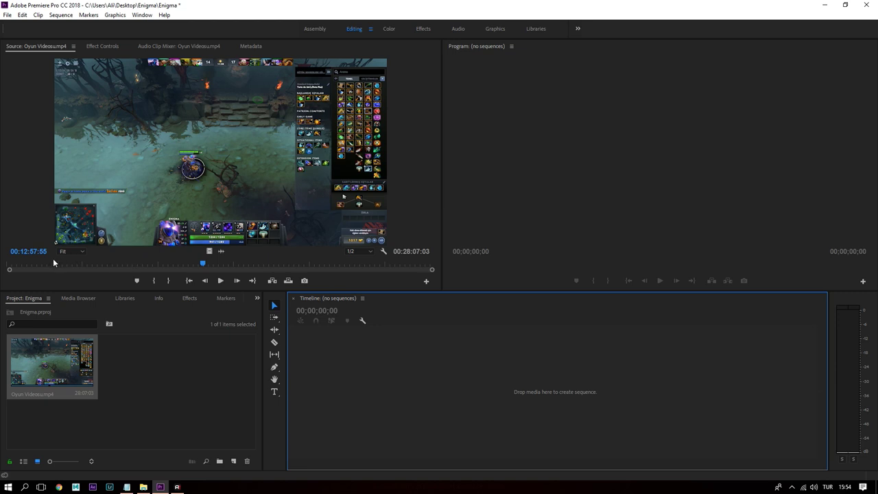
drag(197, 263, 145, 270)
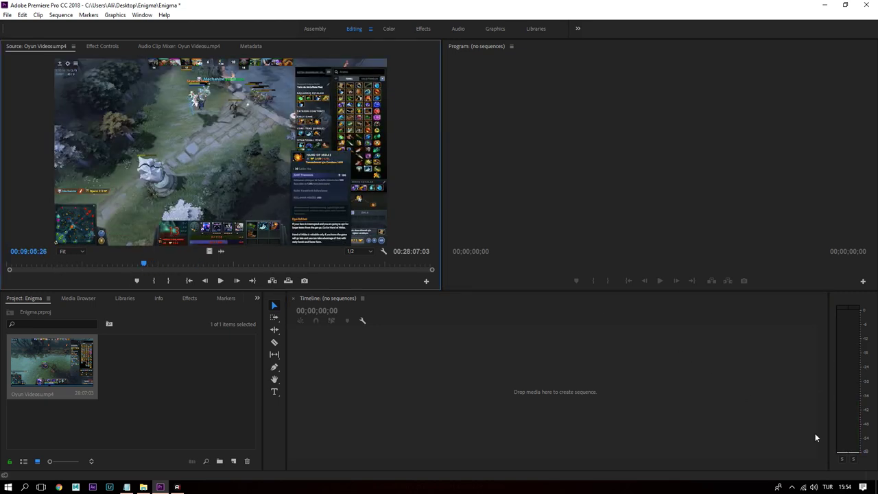
key(XF86AudioLowerVolume)
key(XF86AudioLowerVolume)
key(XF86AudioLowerVolume)
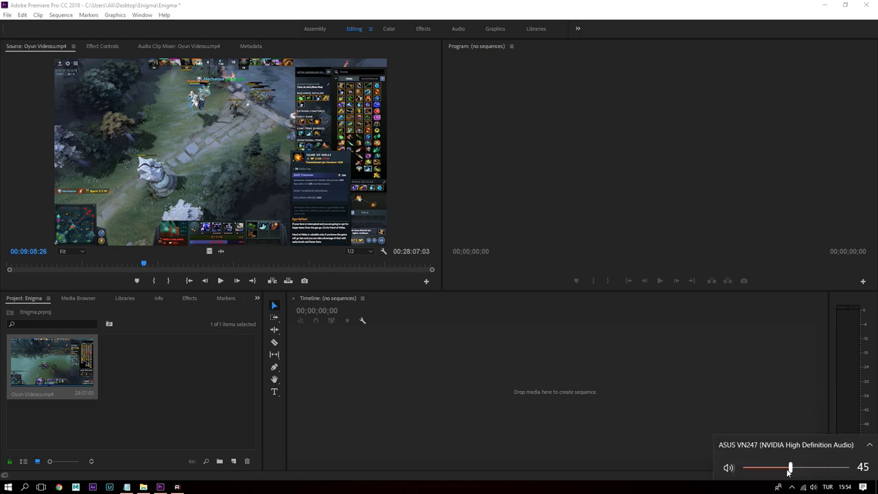
click(344, 326)
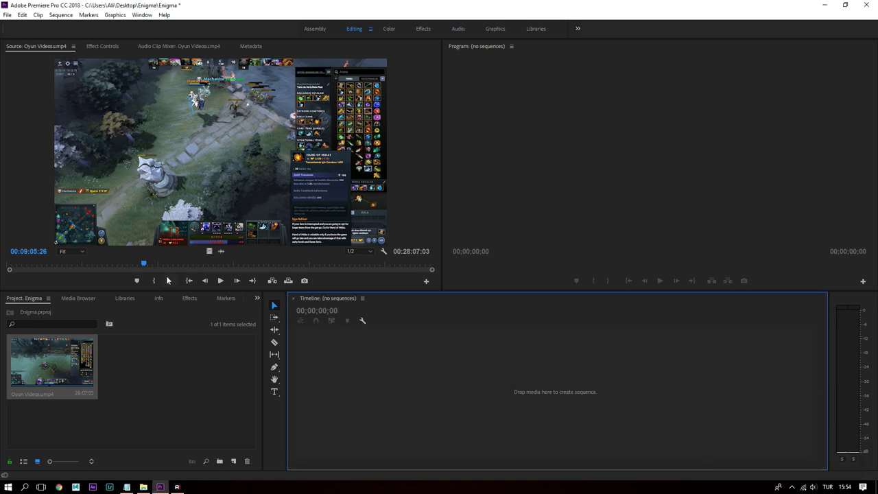
Step: Scrub from 00:04:59, play the clip and stop near 00:07:34, then show Notepad
click(80, 264)
mouse_move(75, 282)
mouse_down()
mouse_move(222, 255)
mouse_move(96, 273)
mouse_move(120, 268)
mouse_up()
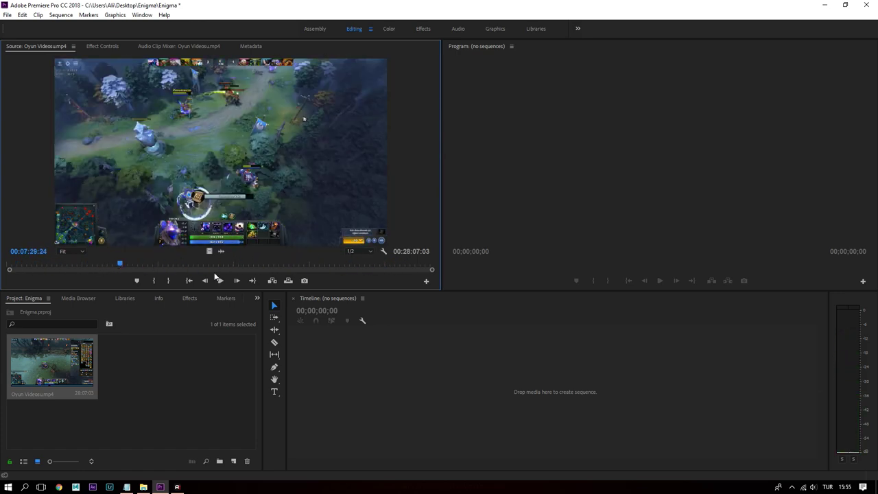
click(220, 280)
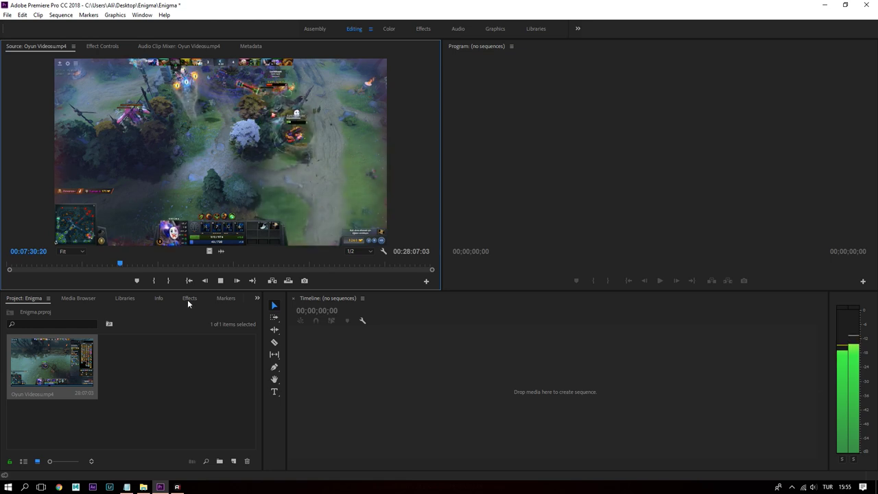
click(221, 281)
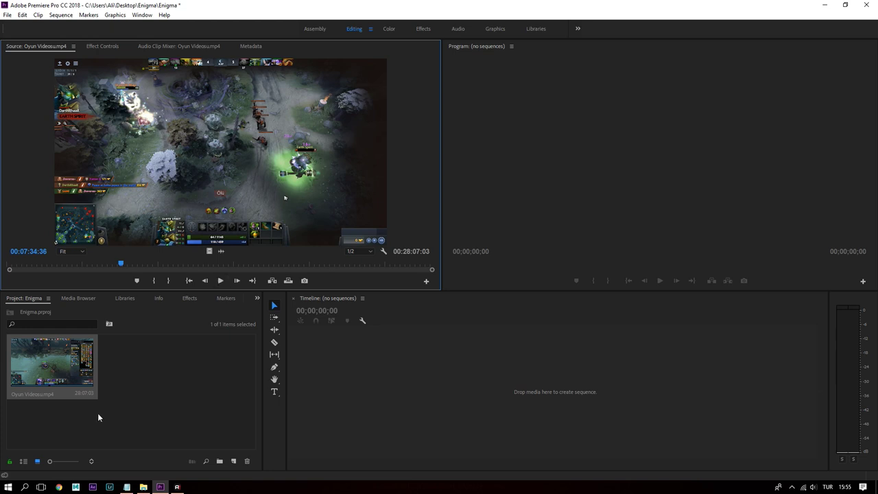
click(127, 487)
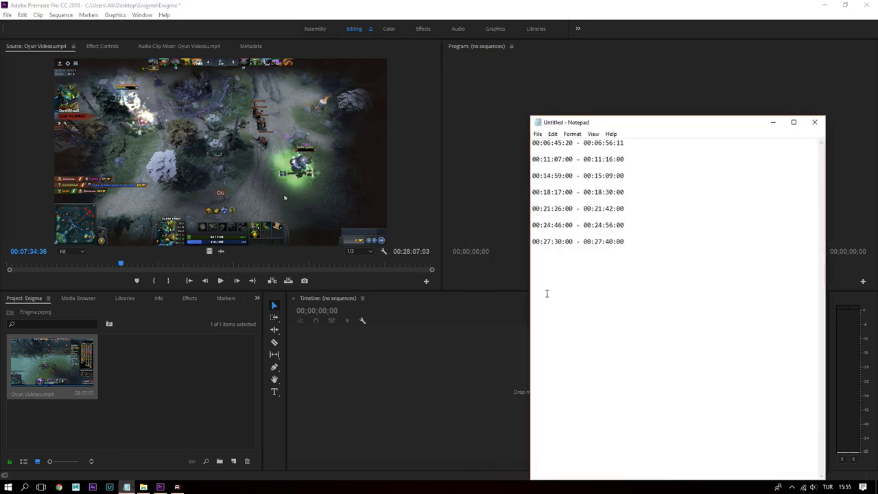
Step: Select parts of the first timecode, 00:06:45:20, to check its digits
drag(533, 143, 635, 141)
click(542, 143)
mouse_move(533, 143)
mouse_down()
mouse_move(615, 143)
mouse_move(573, 143)
mouse_up()
click(567, 144)
Step: Bring the Notepad list back to front and select its timecode ranges with Ctrl+A
click(439, 346)
click(127, 487)
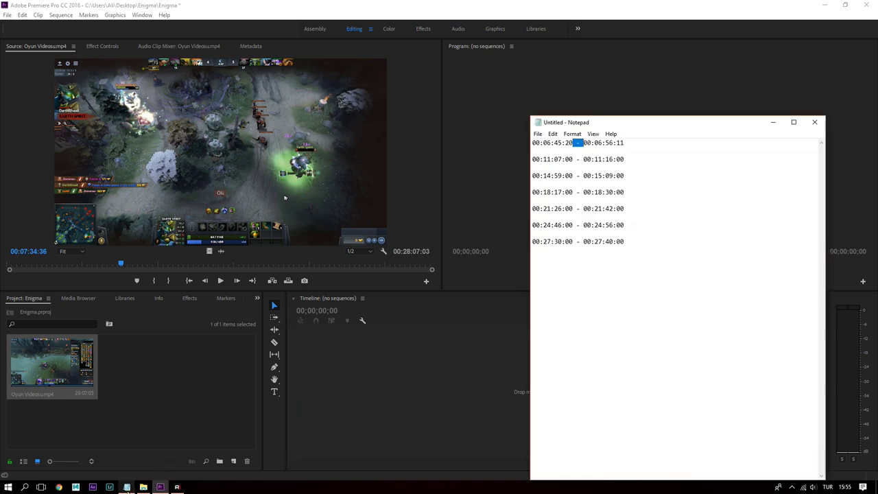
click(625, 280)
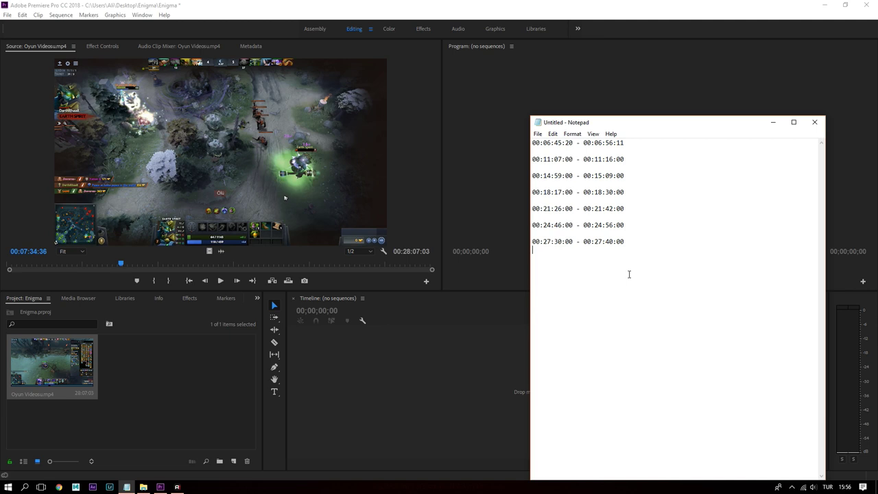
key(ctrl+a)
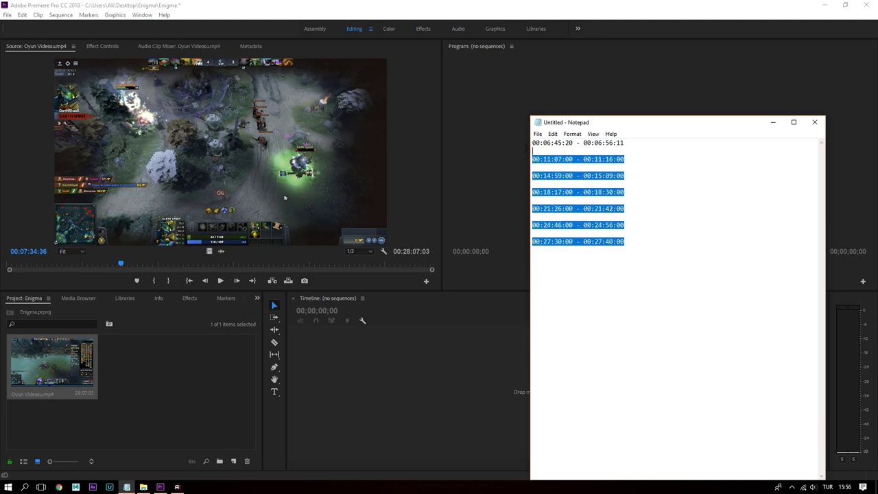